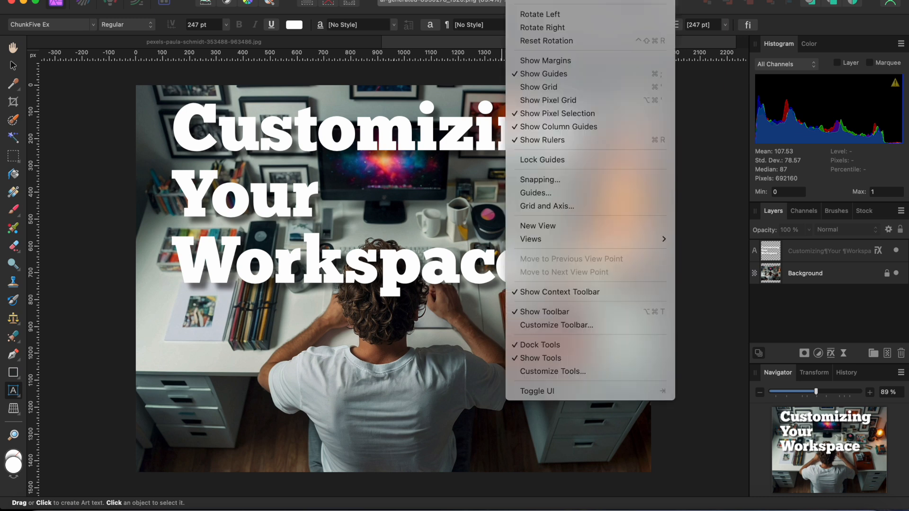
- Remove the Flood Select tool, the Median Brush tool and the Pen tool group from the docked tools while customizing them
{"action": "left_click", "coordinate": [555, 372]}
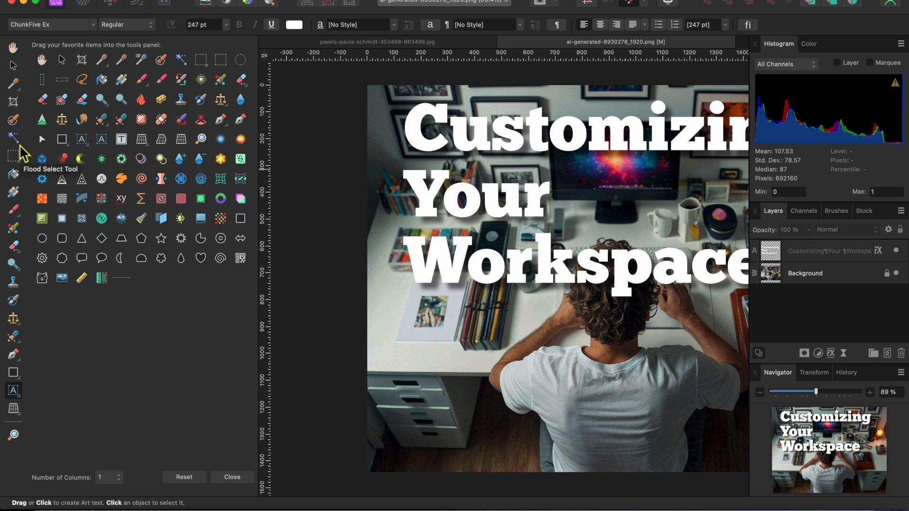
{"action": "left_click_drag", "start_coordinate": [18, 145], "coordinate": [174, 312]}
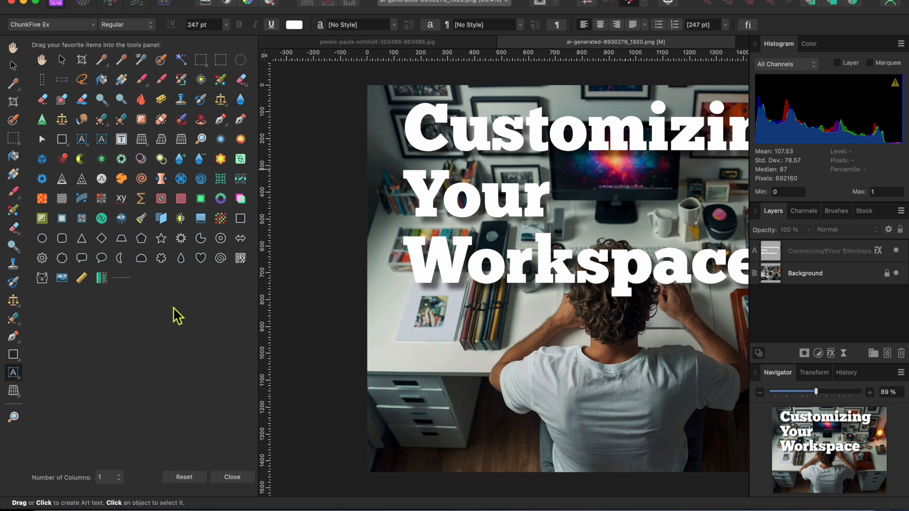
{"action": "left_click_drag", "start_coordinate": [17, 308], "coordinate": [104, 320]}
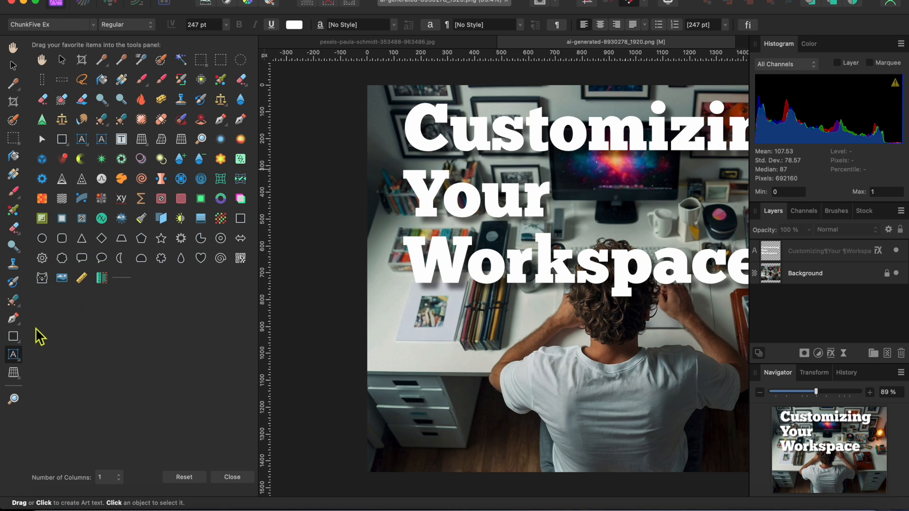
{"action": "left_click_drag", "start_coordinate": [17, 322], "coordinate": [129, 325]}
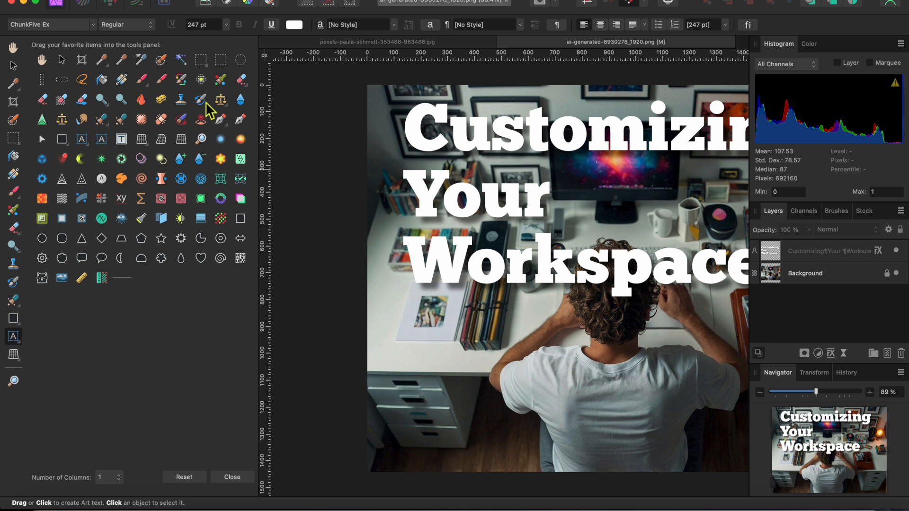
- Add the Pen tool and the Node tool below the Color Picker, and set the number of tool columns to 2
{"action": "left_click_drag", "start_coordinate": [242, 120], "coordinate": [21, 112]}
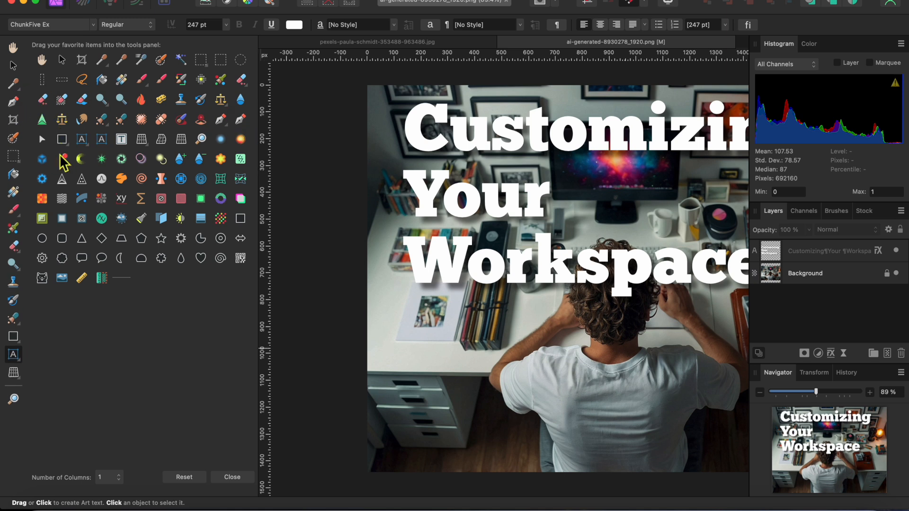
{"action": "left_click_drag", "start_coordinate": [45, 143], "coordinate": [27, 115]}
{"action": "left_click_drag", "start_coordinate": [12, 168], "coordinate": [13, 172]}
{"action": "left_click_drag", "start_coordinate": [45, 142], "coordinate": [16, 125]}
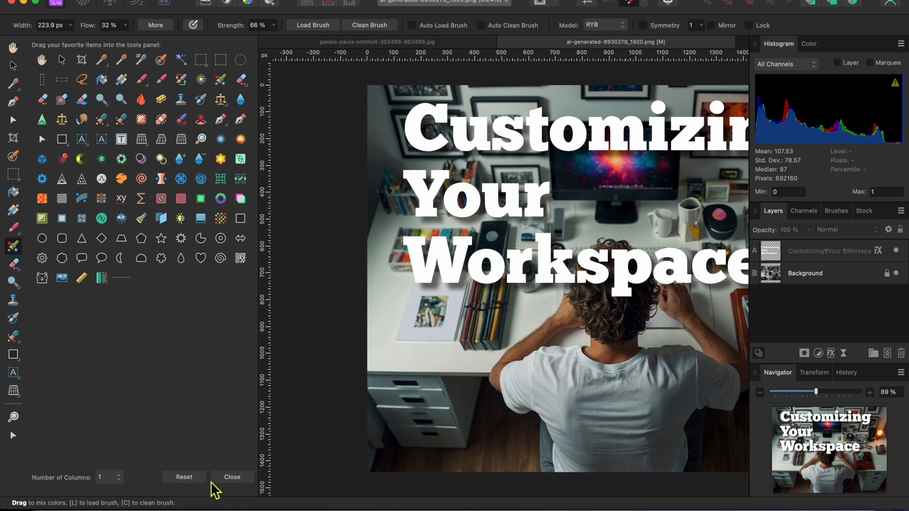
{"action": "left_click", "coordinate": [120, 478]}
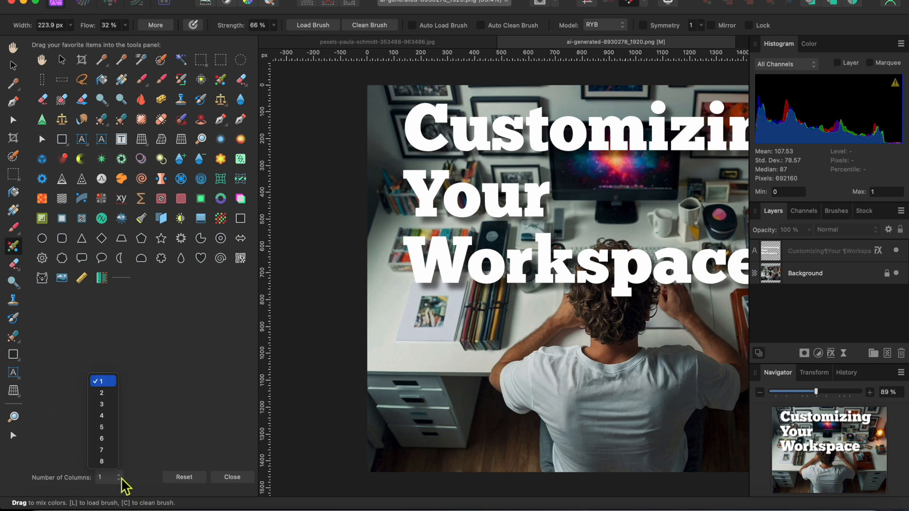
{"action": "left_click", "coordinate": [108, 394]}
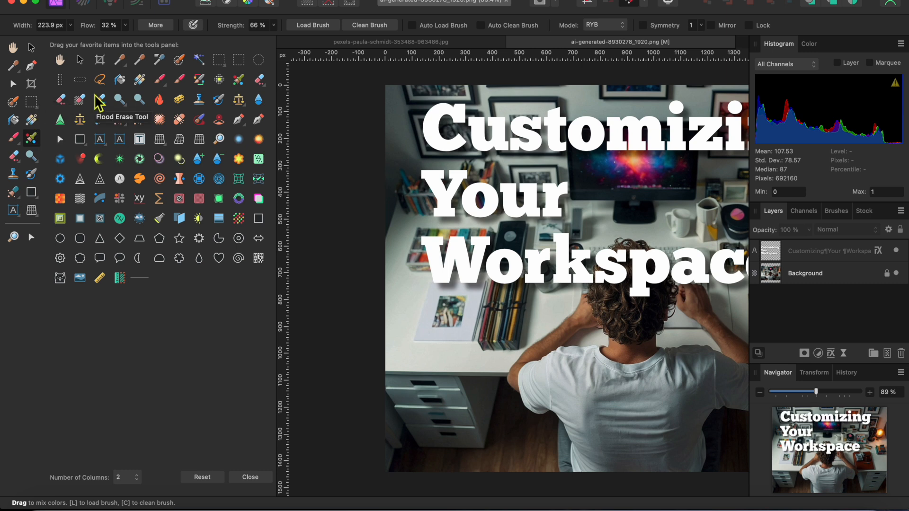
- Add the Elliptical Marquee tool, move the Color Picker next to the Flood Fill tool, and finish customizing the tools
{"action": "left_click_drag", "start_coordinate": [258, 60], "coordinate": [34, 106]}
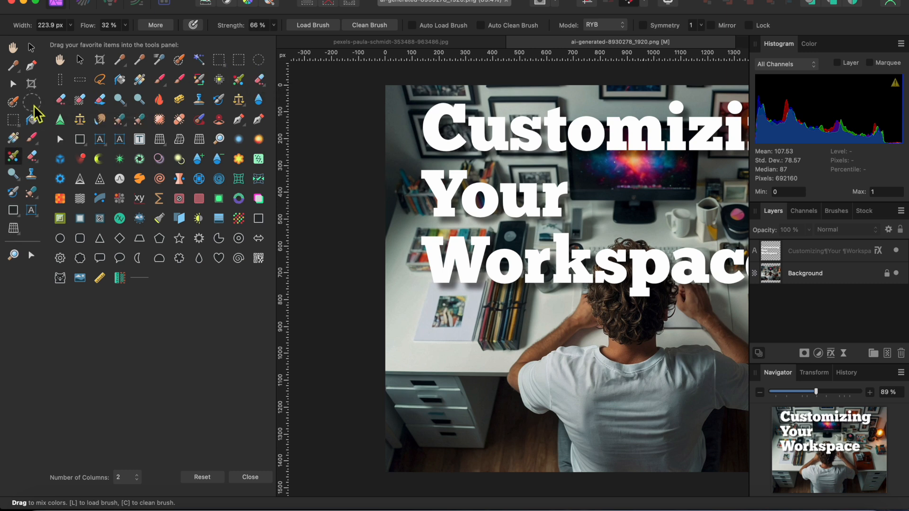
{"action": "left_click_drag", "start_coordinate": [18, 67], "coordinate": [23, 135]}
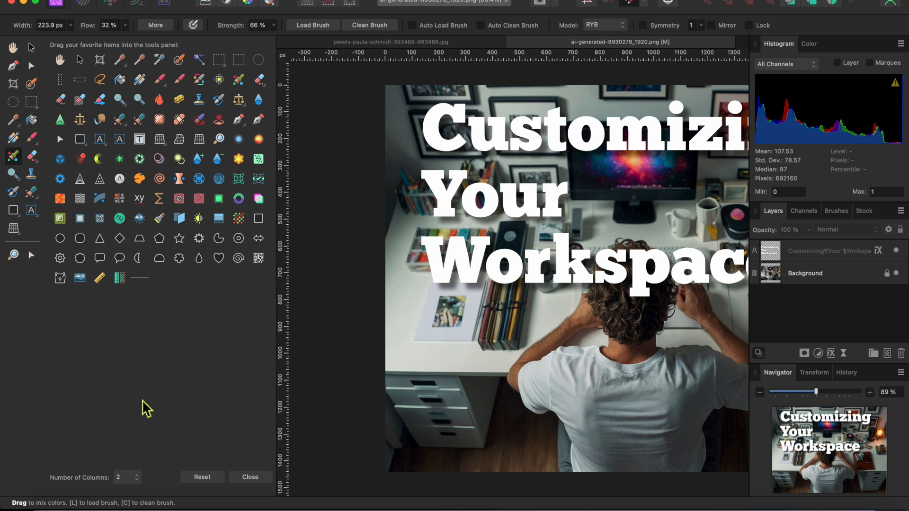
{"action": "left_click", "coordinate": [247, 477]}
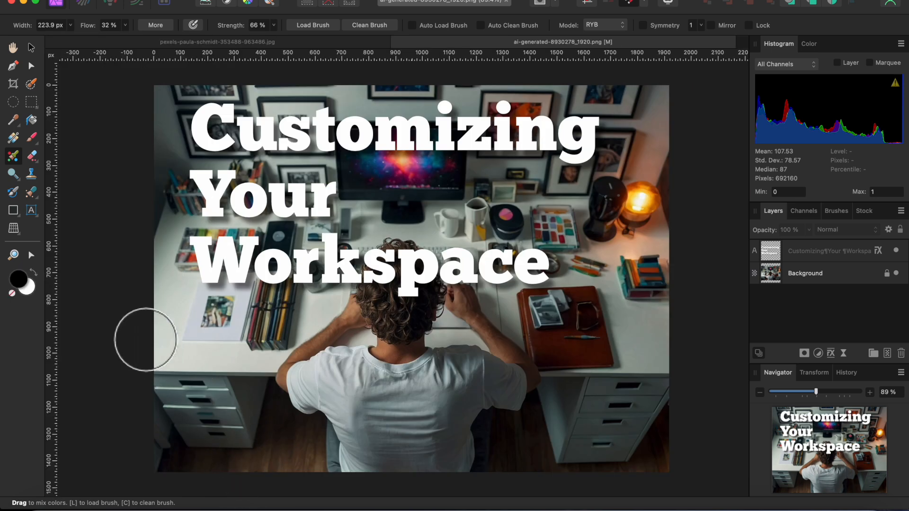
- With the Move tool active, customize the toolbar: move the Insertion set before Arrange, remove a space and add the Distribute set
{"action": "left_click", "coordinate": [31, 47]}
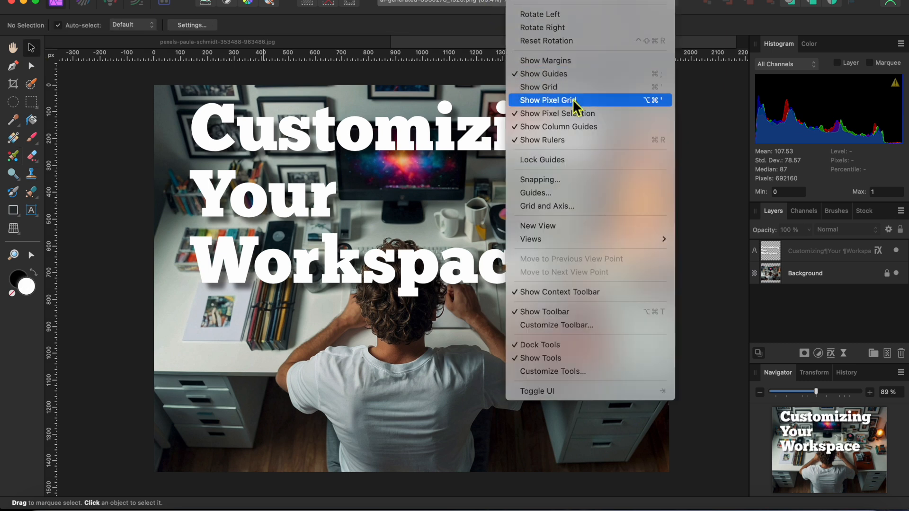
{"action": "left_click", "coordinate": [552, 325]}
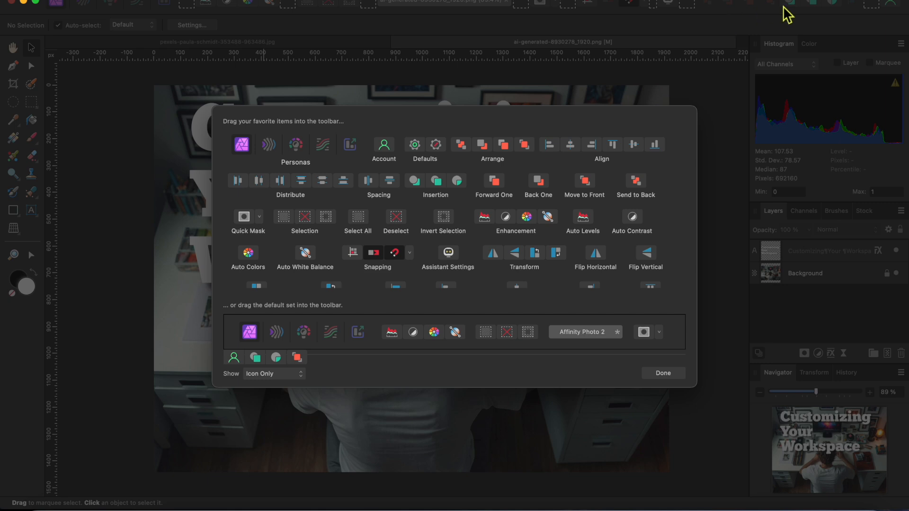
{"action": "left_click_drag", "start_coordinate": [796, 6], "coordinate": [734, 7]}
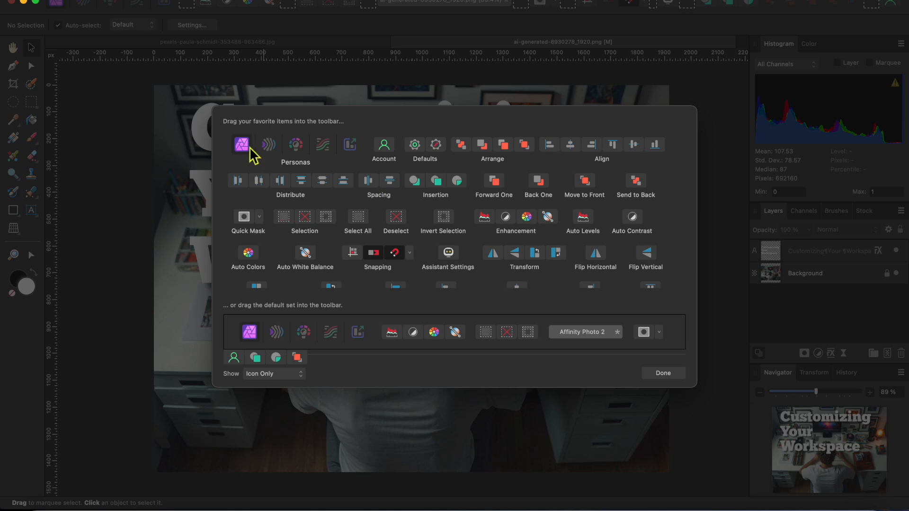
{"action": "left_click_drag", "start_coordinate": [690, 6], "coordinate": [474, 198]}
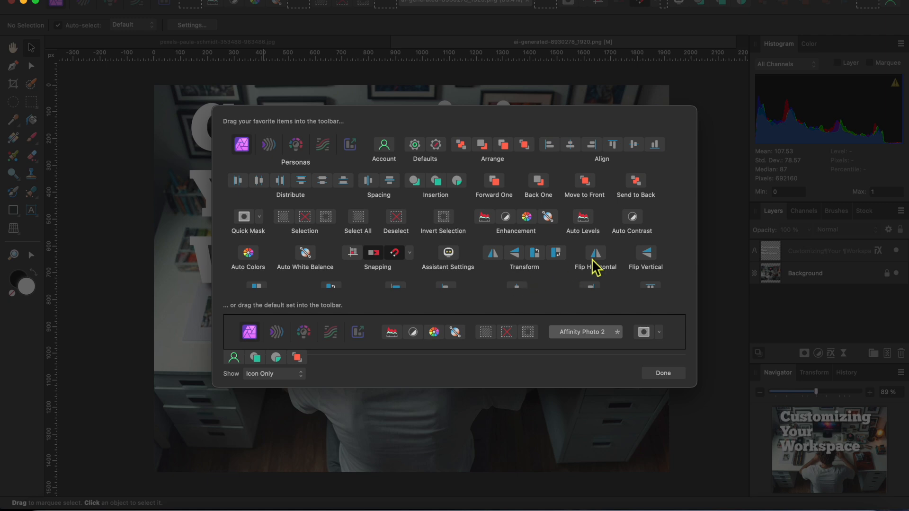
{"action": "left_click_drag", "start_coordinate": [345, 188], "coordinate": [582, 5]}
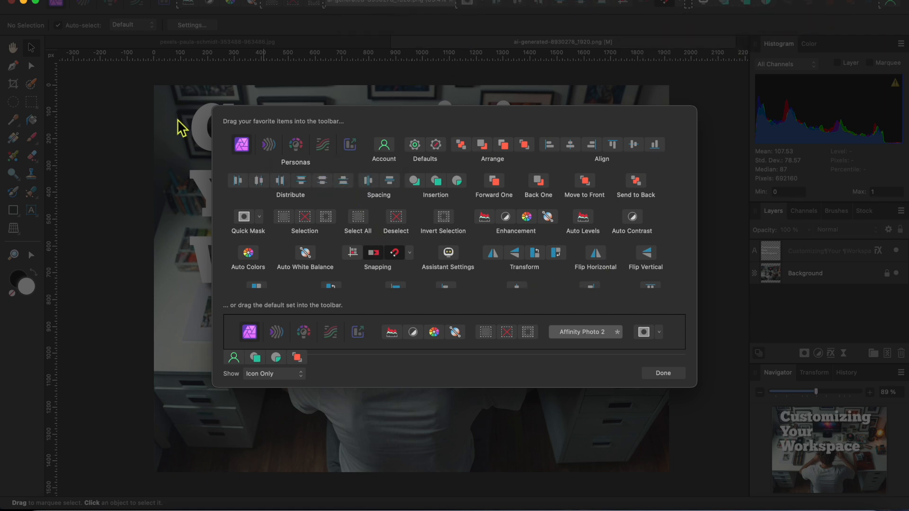
{"action": "left_click", "coordinate": [669, 375]}
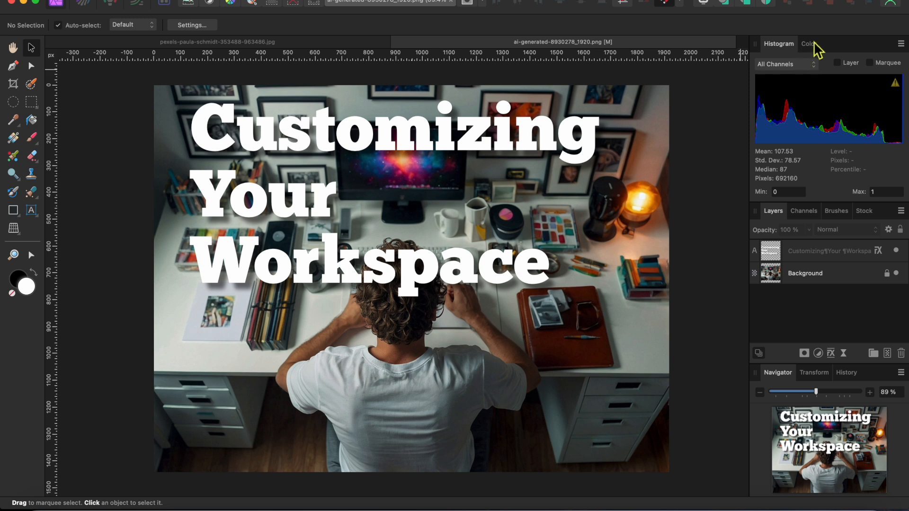
- Move the Color panel ahead of the Histogram panel, leave Color shown, and try repositioning the Layers panel
{"action": "left_click_drag", "start_coordinate": [813, 42], "coordinate": [777, 52]}
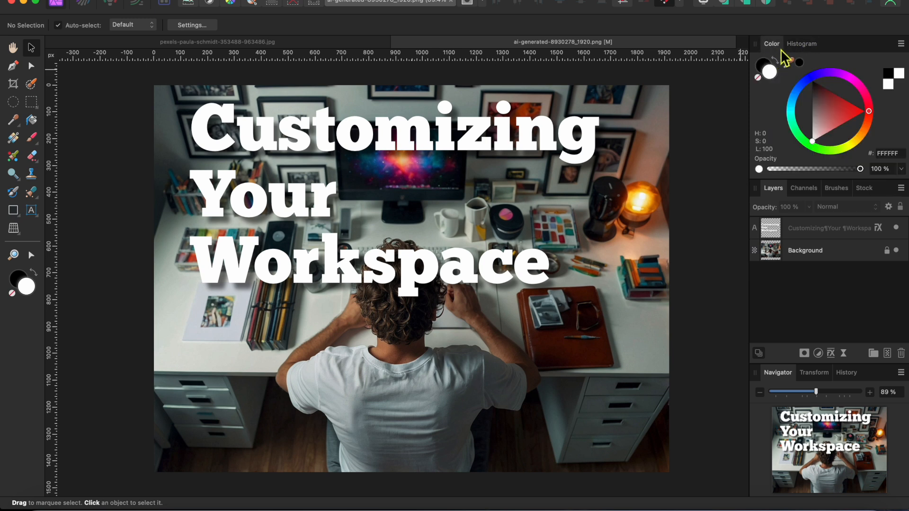
{"action": "left_click", "coordinate": [801, 44]}
{"action": "mouse_move", "coordinate": [801, 46]}
{"action": "left_mouse_down"}
{"action": "mouse_move", "coordinate": [777, 54]}
{"action": "mouse_move", "coordinate": [785, 66]}
{"action": "mouse_move", "coordinate": [789, 50]}
{"action": "mouse_move", "coordinate": [842, 43]}
{"action": "mouse_move", "coordinate": [808, 51]}
{"action": "left_mouse_up"}
{"action": "left_click", "coordinate": [772, 48]}
{"action": "mouse_move", "coordinate": [784, 192]}
{"action": "left_mouse_down"}
{"action": "mouse_move", "coordinate": [814, 191]}
{"action": "mouse_move", "coordinate": [783, 194]}
{"action": "left_mouse_up"}
{"action": "mouse_move", "coordinate": [785, 187]}
{"action": "left_mouse_down"}
{"action": "mouse_move", "coordinate": [473, 200]}
{"action": "mouse_move", "coordinate": [769, 200]}
{"action": "mouse_move", "coordinate": [743, 197]}
{"action": "left_mouse_up"}
- Look through the Transform, History and Navigator panels, leaving the Transform panel shown
{"action": "left_click", "coordinate": [814, 373]}
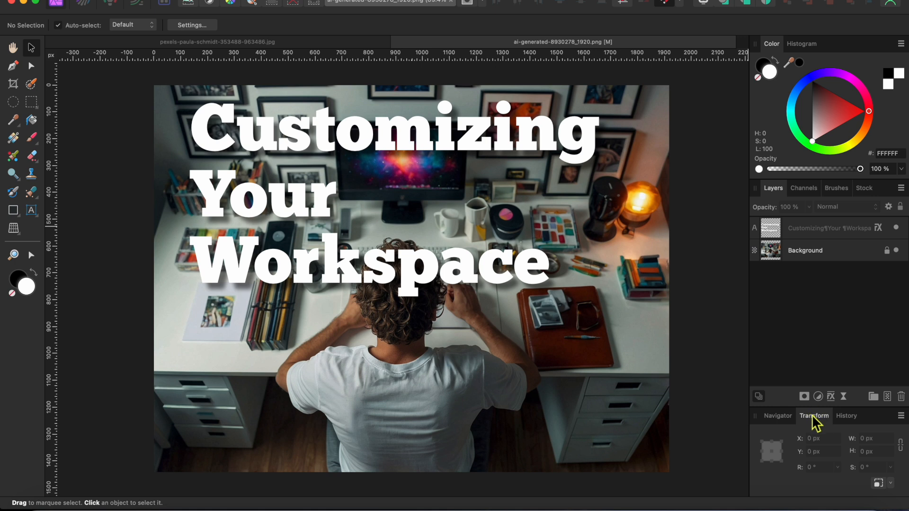
{"action": "left_click", "coordinate": [852, 417]}
{"action": "left_click", "coordinate": [773, 402]}
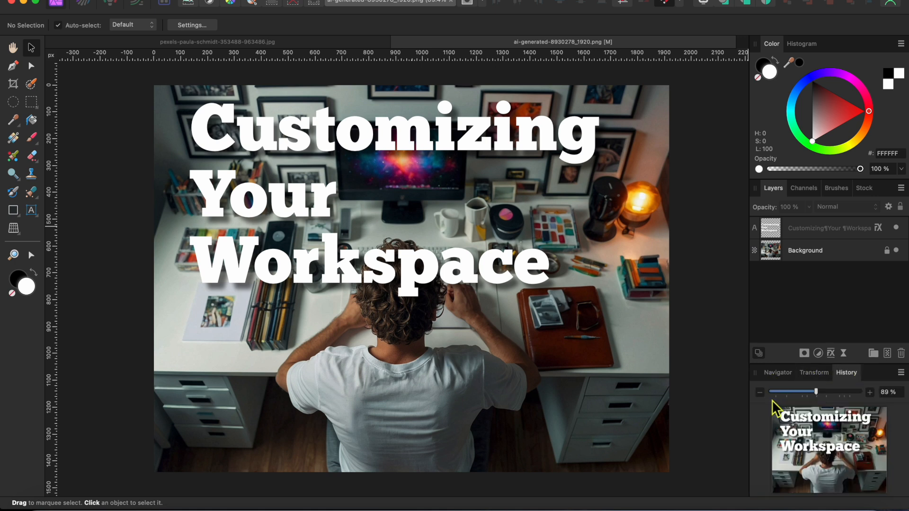
{"action": "left_click", "coordinate": [821, 376]}
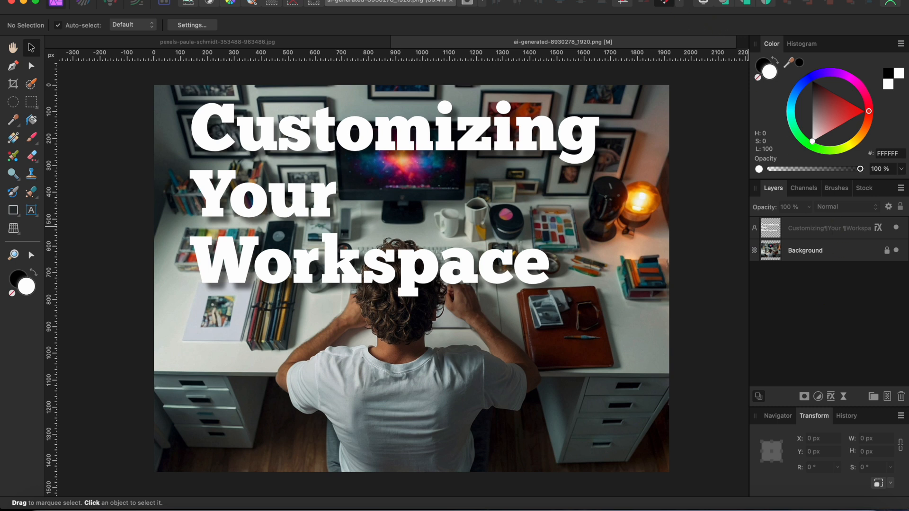
- Show the Assets panel and close its panel group again
{"action": "left_click", "coordinate": [558, 1]}
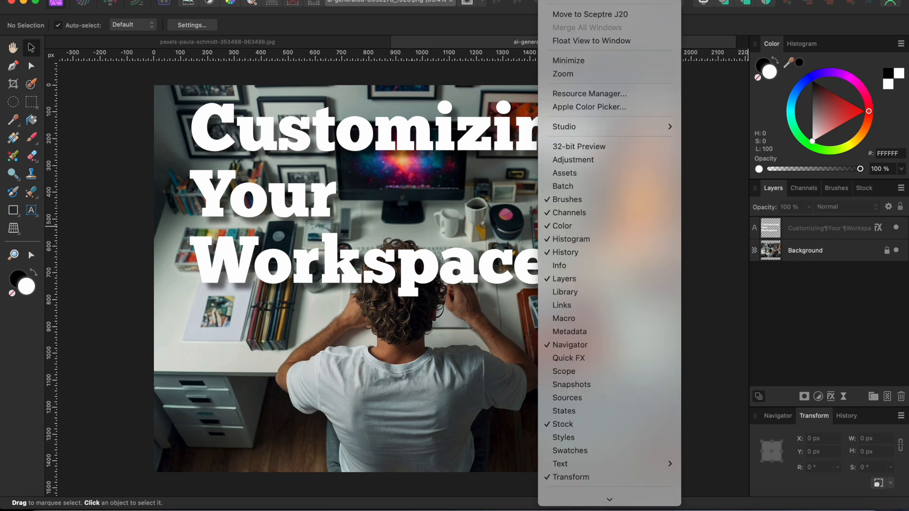
{"action": "left_click", "coordinate": [568, 176]}
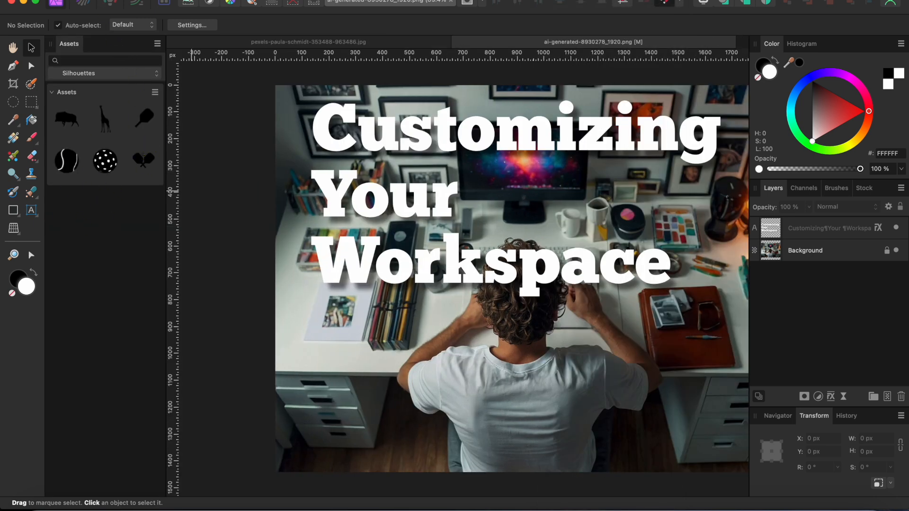
{"action": "left_click", "coordinate": [157, 43]}
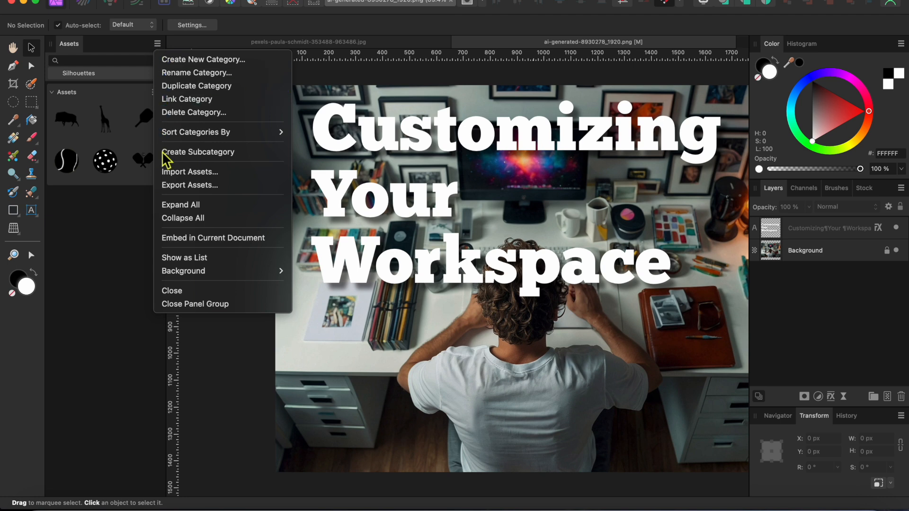
{"action": "left_click", "coordinate": [202, 304]}
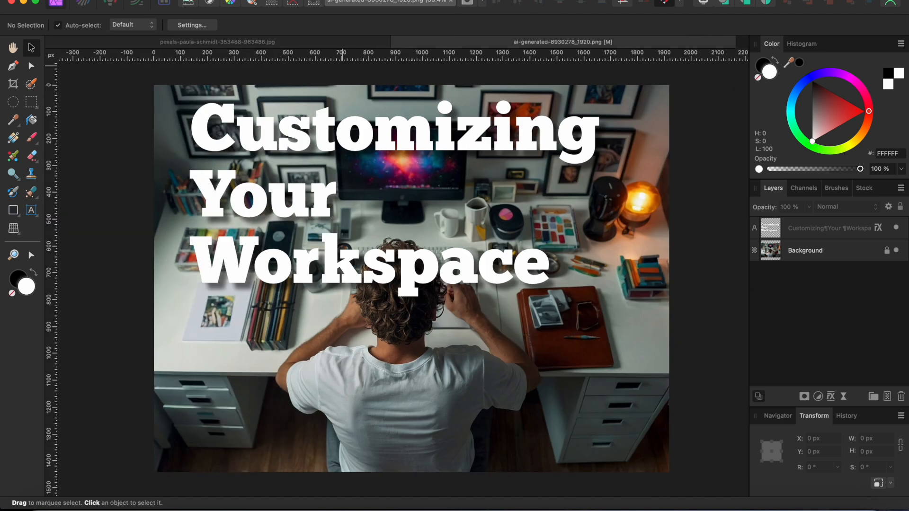
- Show the Library panel with its macros and close its panel group again
{"action": "left_click", "coordinate": [551, 0]}
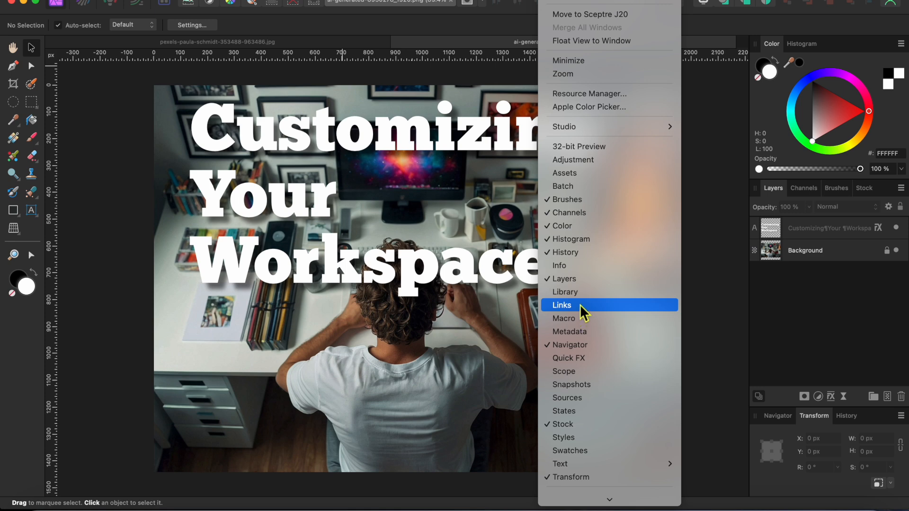
{"action": "left_click", "coordinate": [582, 293]}
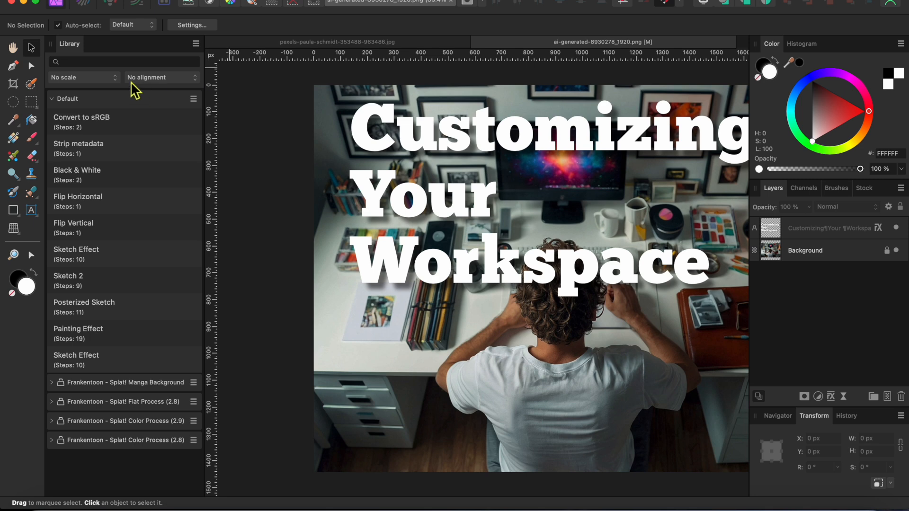
{"action": "left_click", "coordinate": [196, 44]}
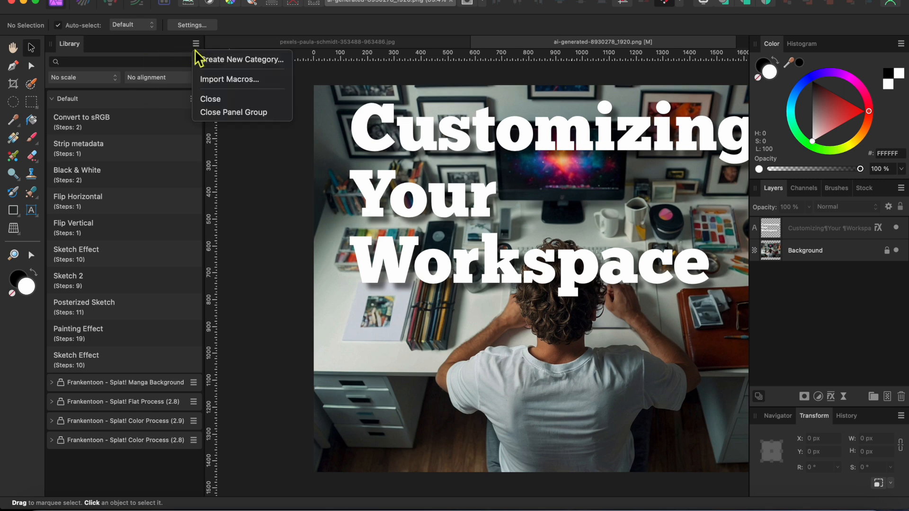
{"action": "left_click", "coordinate": [216, 112]}
- Add the Swatches panel and the Adjustment panel to the studio and look through the list of adjustments
{"action": "left_click", "coordinate": [564, 1]}
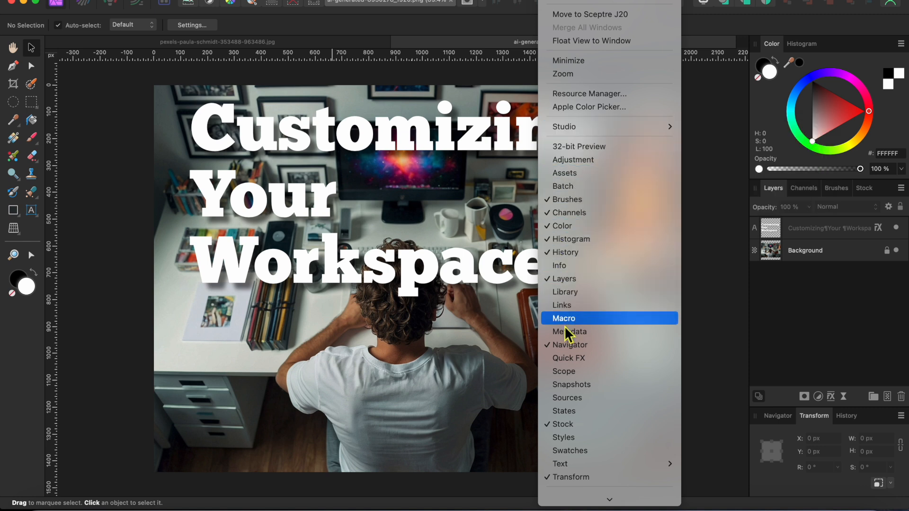
{"action": "left_click", "coordinate": [569, 451]}
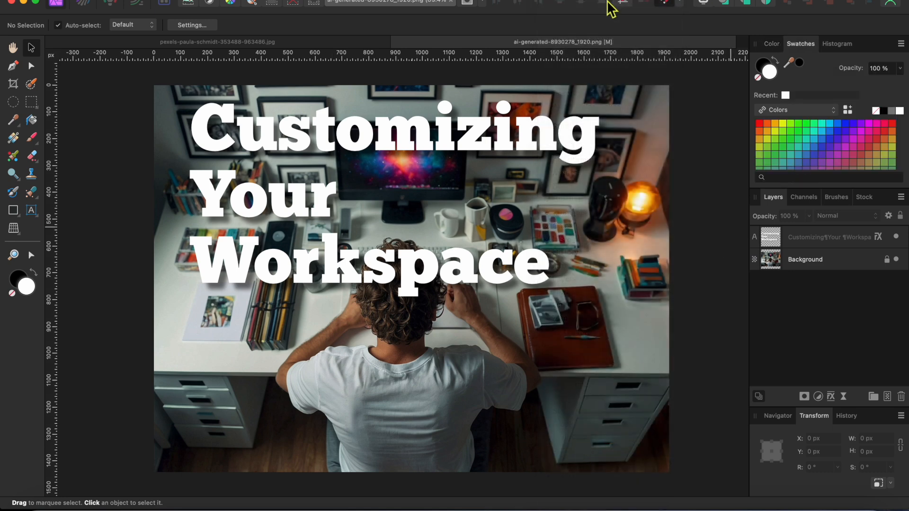
{"action": "left_click", "coordinate": [571, 2]}
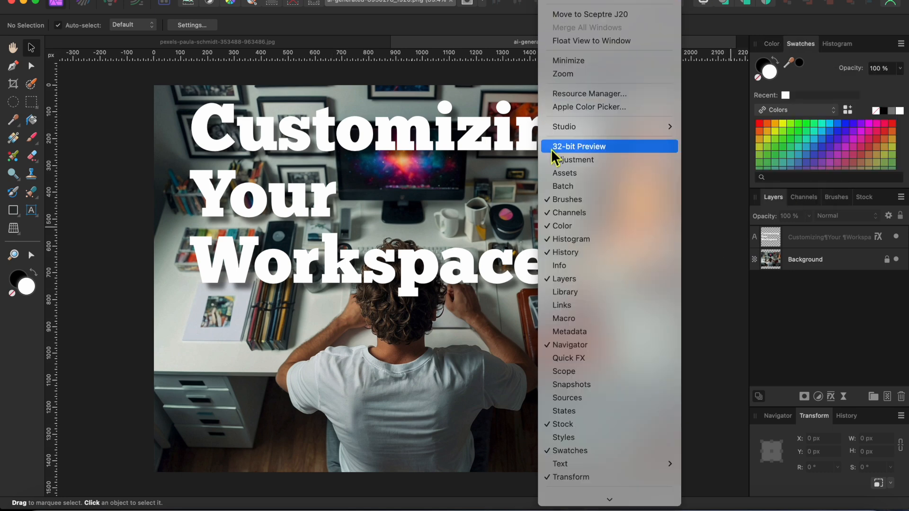
{"action": "left_click", "coordinate": [571, 160]}
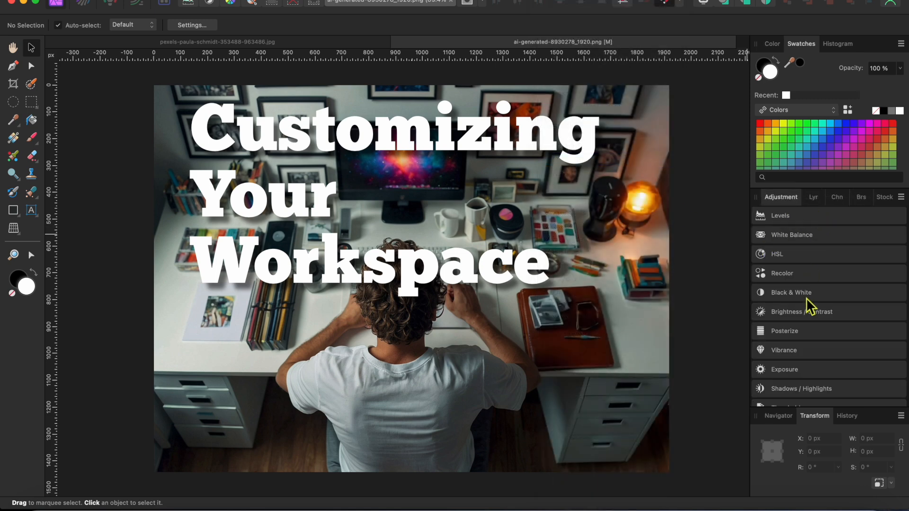
{"action": "scroll", "coordinate": [812, 385], "scroll_direction": "down", "scroll_amount": 5}
{"action": "scroll", "coordinate": [811, 385], "scroll_direction": "up", "scroll_amount": 3}
- Move the Layers panel ahead of the Adjustment panel in its group and leave Layers shown
{"action": "left_click_drag", "start_coordinate": [813, 197], "coordinate": [779, 211]}
{"action": "left_click", "coordinate": [805, 199]}
{"action": "scroll", "coordinate": [800, 284], "scroll_direction": "down", "scroll_amount": 1}
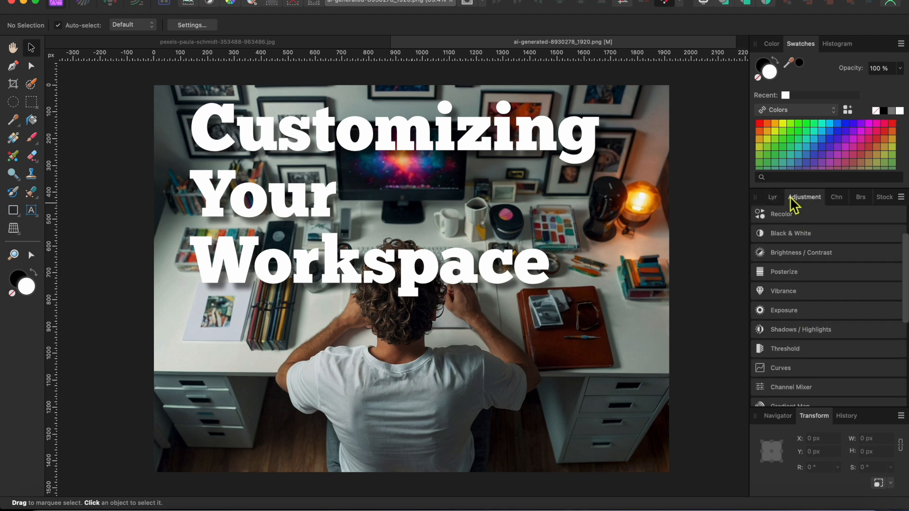
{"action": "left_click", "coordinate": [779, 199]}
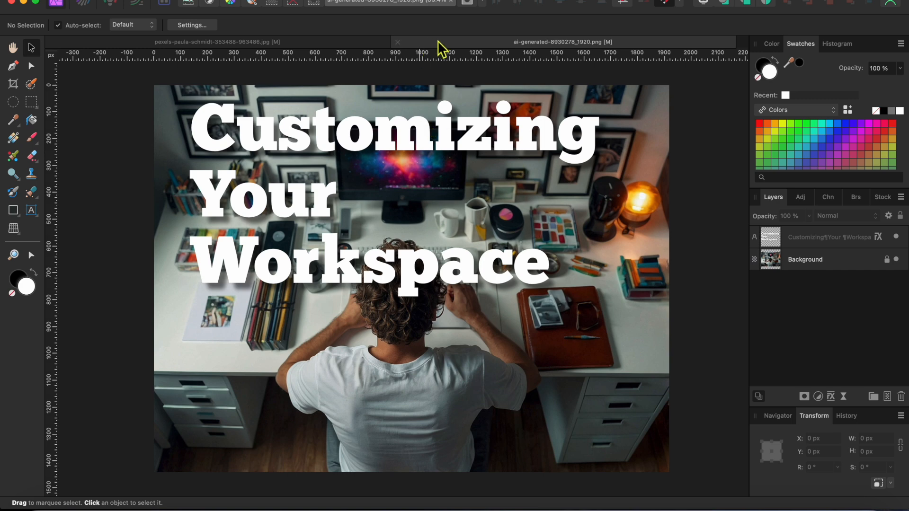
- Switch to the other open document, the JPG photo of the chair
{"action": "left_click", "coordinate": [288, 43]}
{"action": "scroll", "coordinate": [326, 215], "scroll_direction": "right", "scroll_amount": 2}
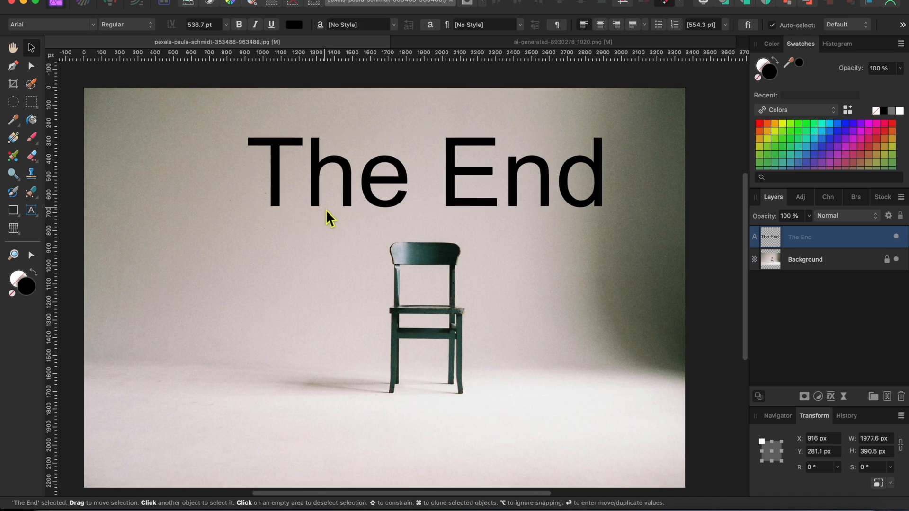